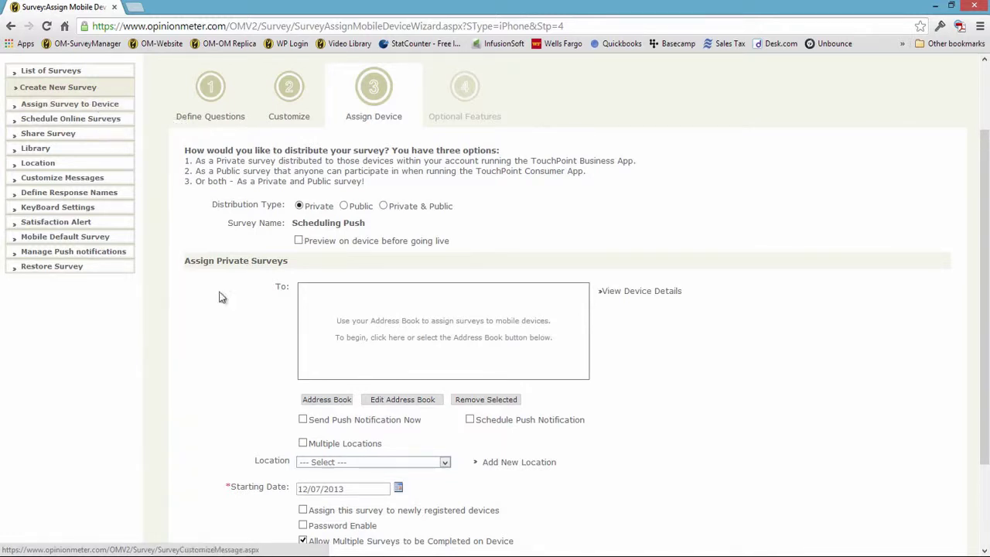
Step: Find the mobile device with serial number 36158 in the address book and add it to the private survey assignment
{"action": "left_click", "coordinate": [438, 348]}
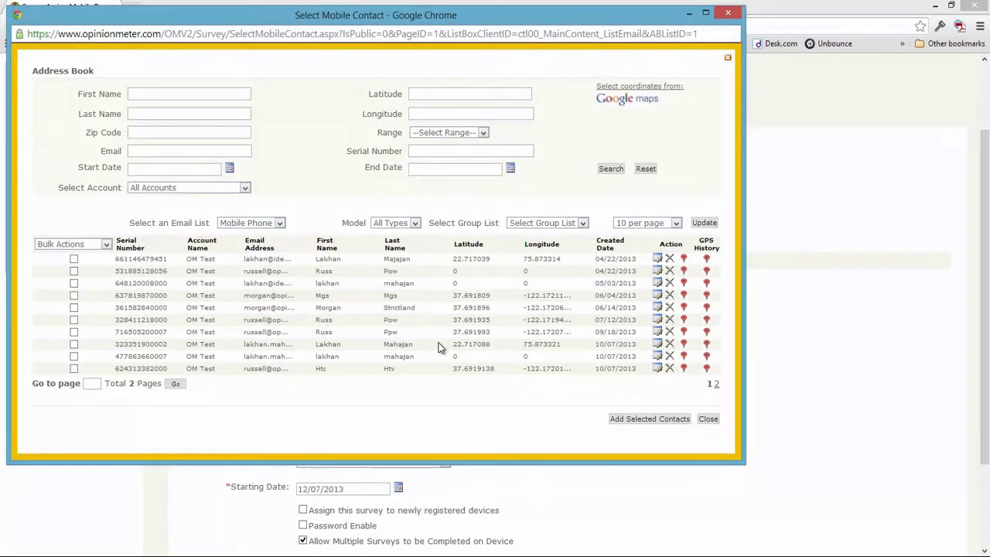
{"action": "left_click", "coordinate": [441, 153]}
{"action": "type", "text": "36158"}
{"action": "left_click", "coordinate": [73, 259]}
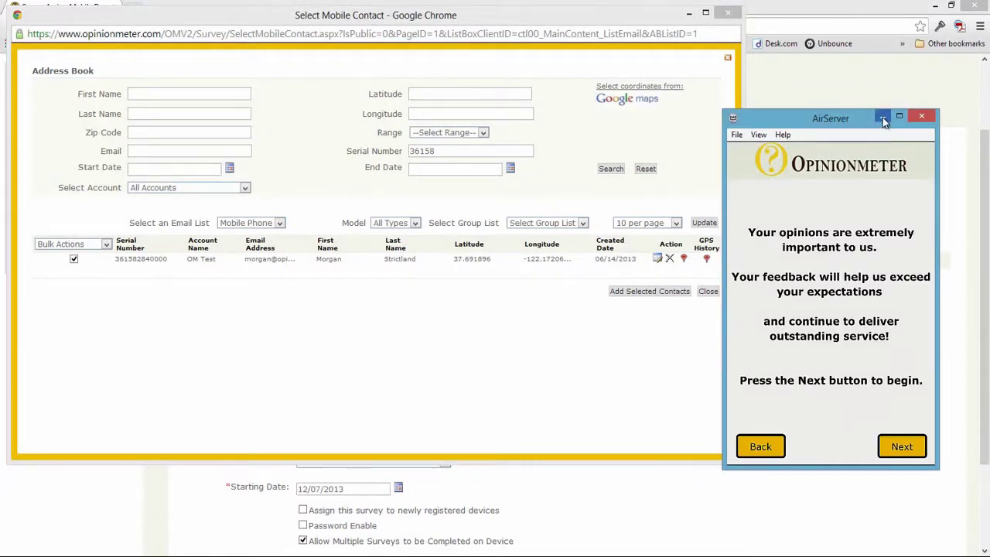
{"action": "left_click", "coordinate": [883, 118]}
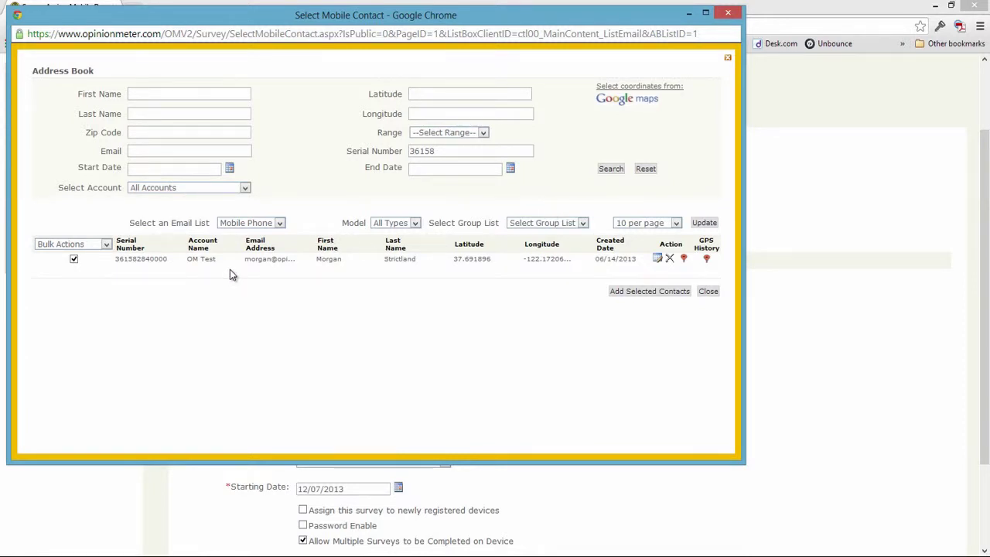
{"action": "left_click", "coordinate": [641, 294]}
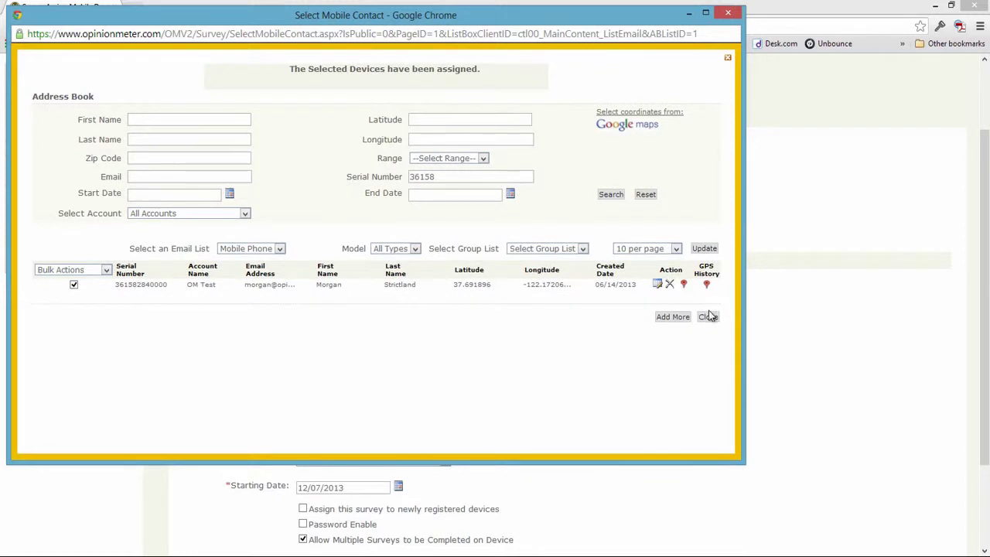
{"action": "left_click", "coordinate": [704, 316]}
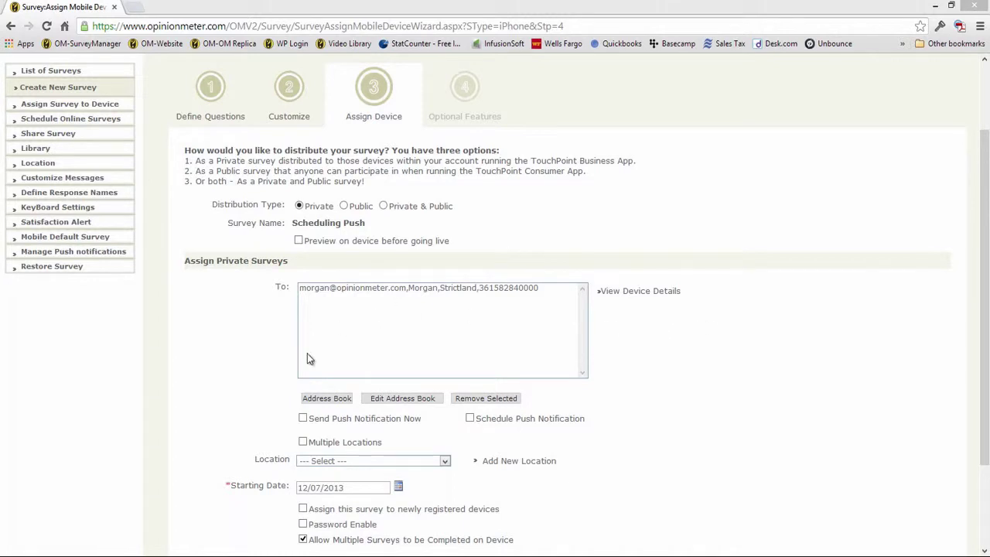
Step: Turn on Schedule Push Notification for the assigned device, leaving Send Push Notification Now off
{"action": "left_click", "coordinate": [303, 418]}
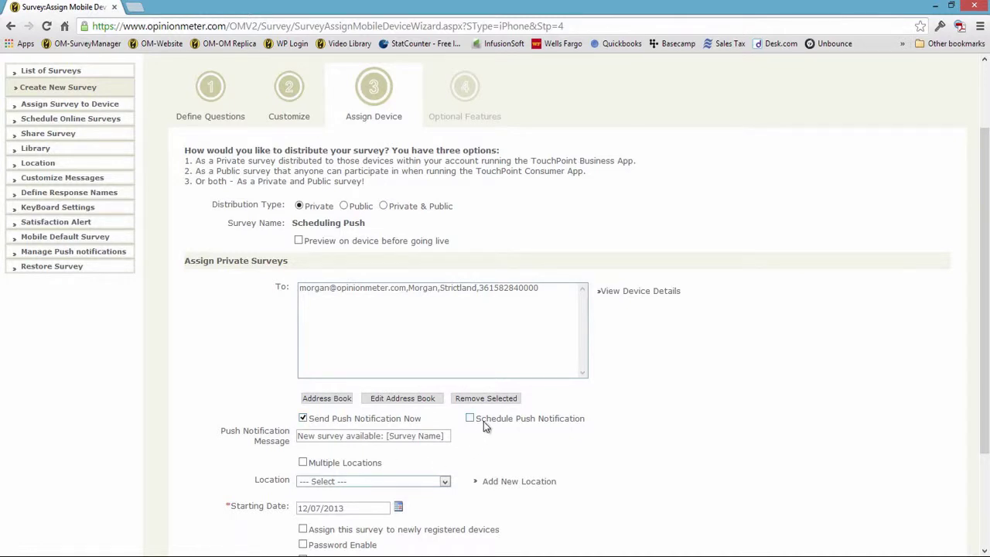
{"action": "left_click", "coordinate": [302, 418]}
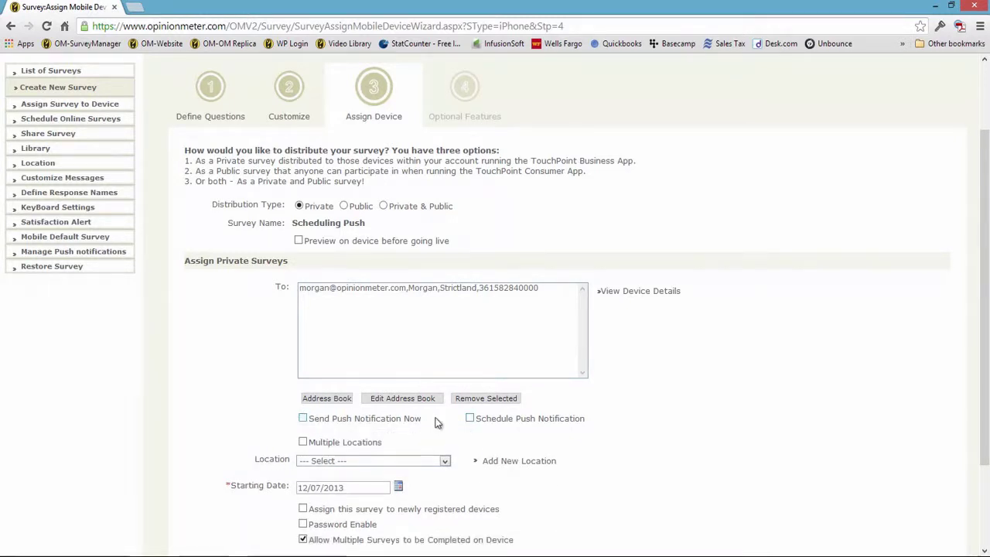
{"action": "left_click", "coordinate": [470, 418]}
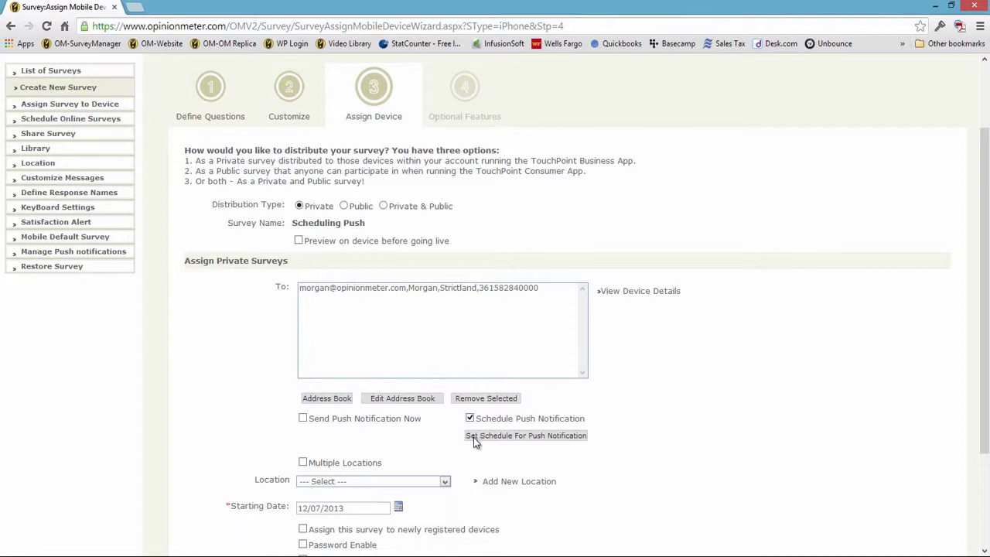
Step: Set up a One-Time push notification schedule with the time of day at 20:58
{"action": "left_click", "coordinate": [539, 436]}
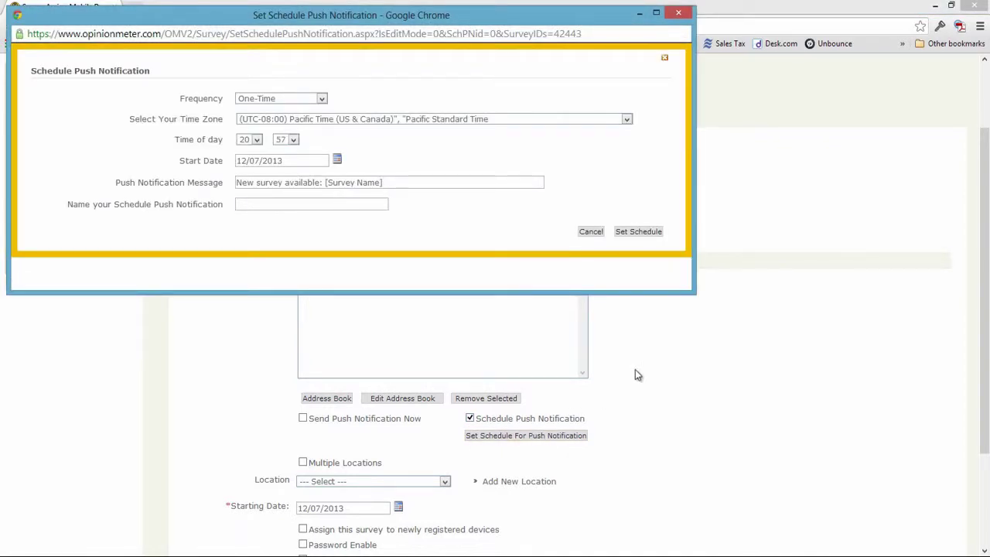
{"action": "left_click", "coordinate": [570, 120]}
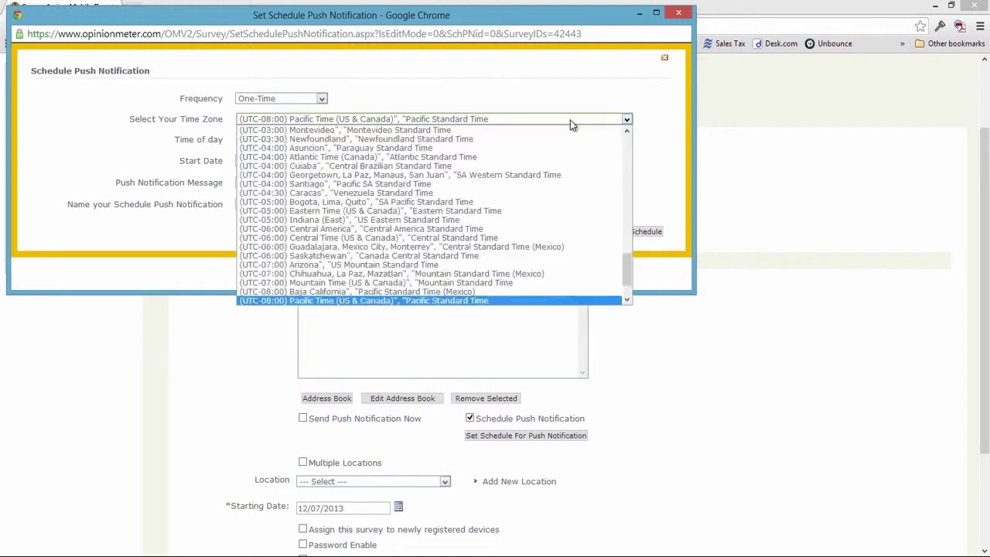
{"action": "left_click", "coordinate": [572, 116]}
{"action": "left_click", "coordinate": [320, 102]}
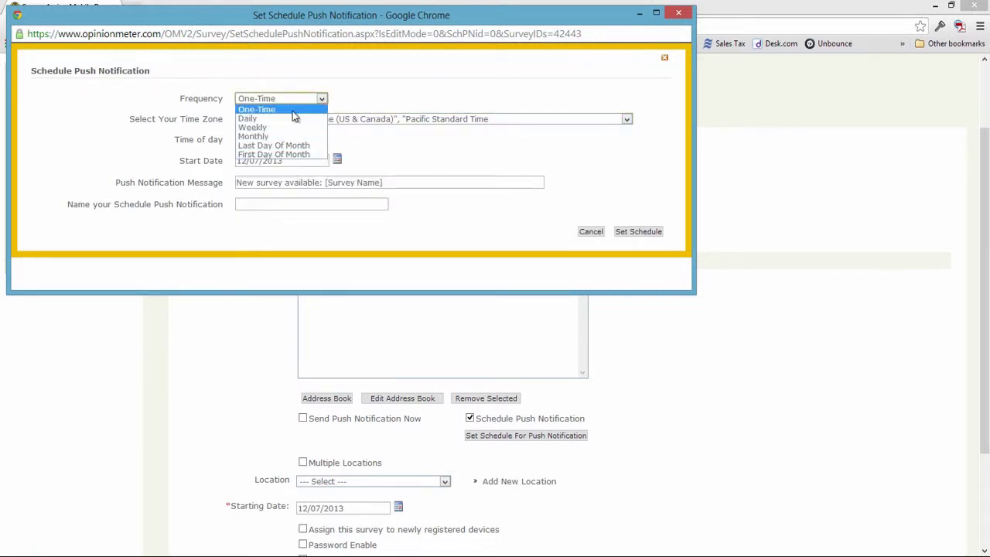
{"action": "left_click", "coordinate": [294, 115]}
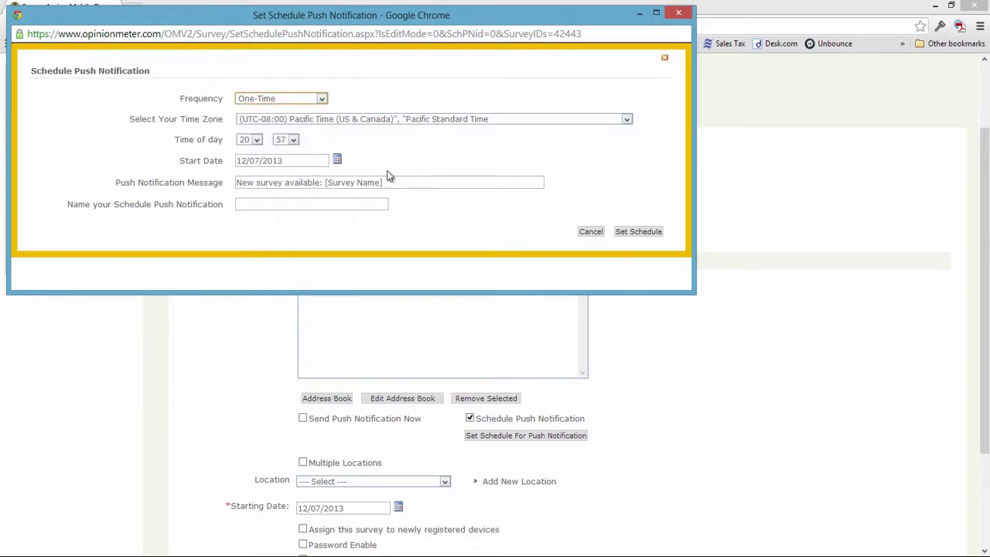
{"action": "left_click", "coordinate": [294, 139]}
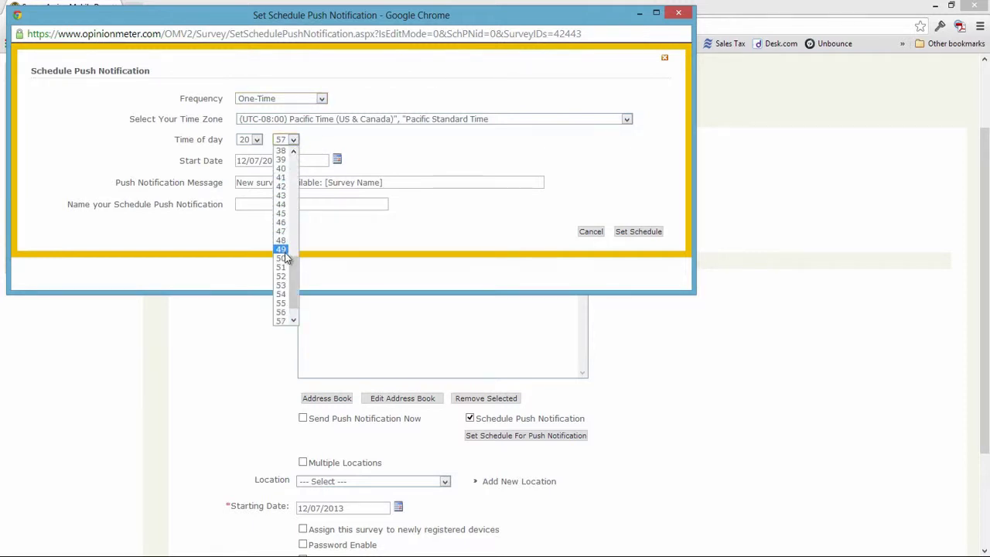
{"action": "scroll", "coordinate": [292, 287], "scroll_direction": "down", "scroll_amount": 1}
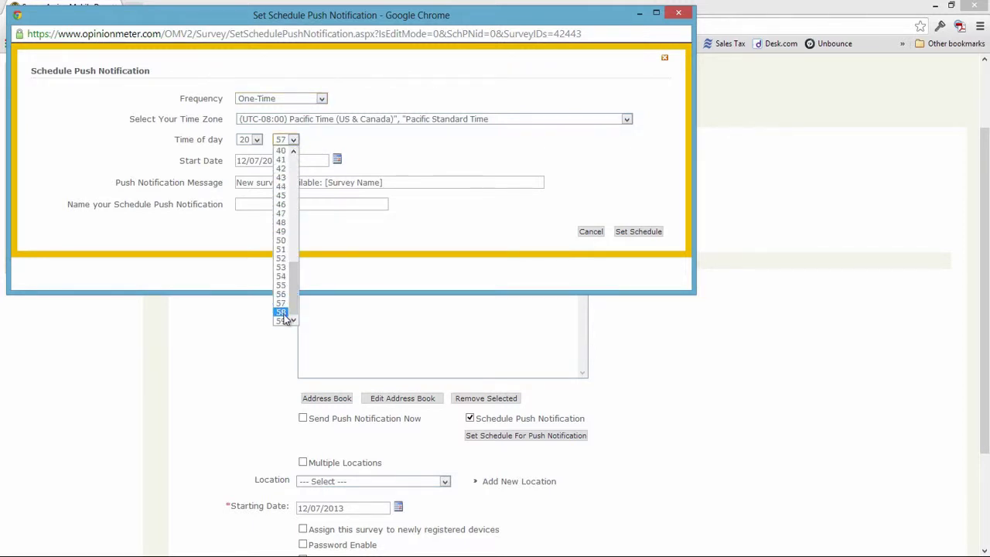
{"action": "left_click", "coordinate": [282, 311]}
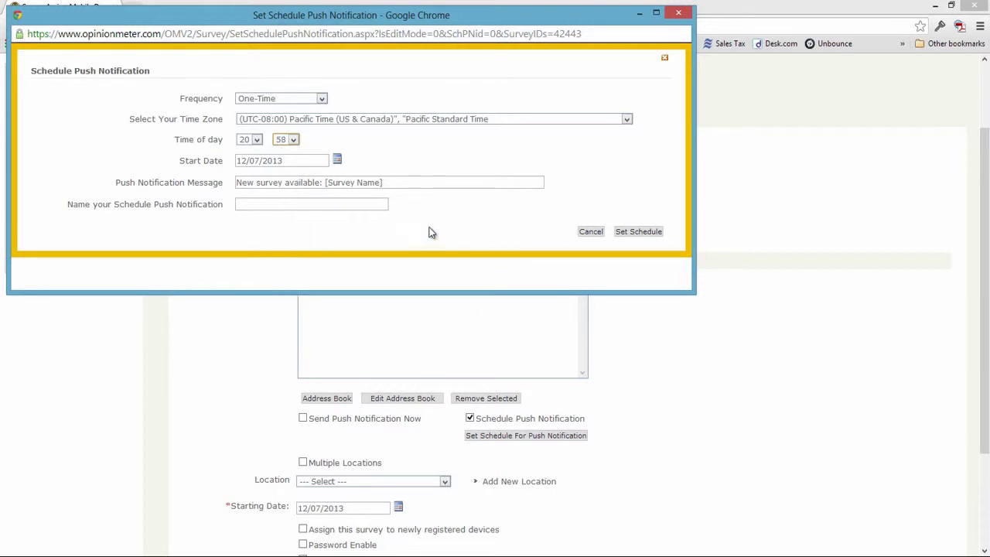
Step: Name the scheduled push notification "test" and set the schedule
{"action": "left_click", "coordinate": [371, 204]}
{"action": "type", "text": "test"}
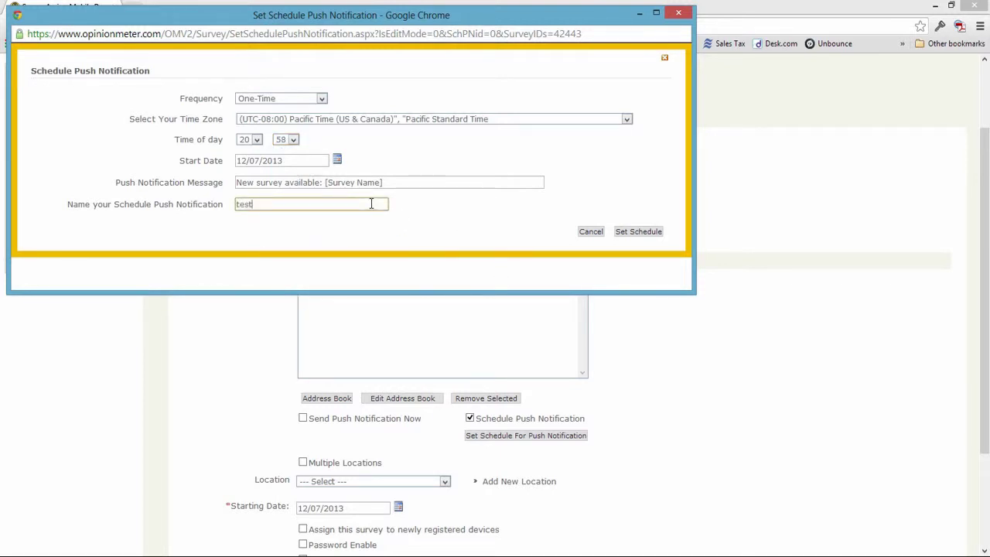
{"action": "left_click", "coordinate": [632, 233]}
Step: Set the survey location to Factory test-94577, save the device assignment and finish the survey setup
{"action": "scroll", "coordinate": [822, 325], "scroll_direction": "down", "scroll_amount": 2}
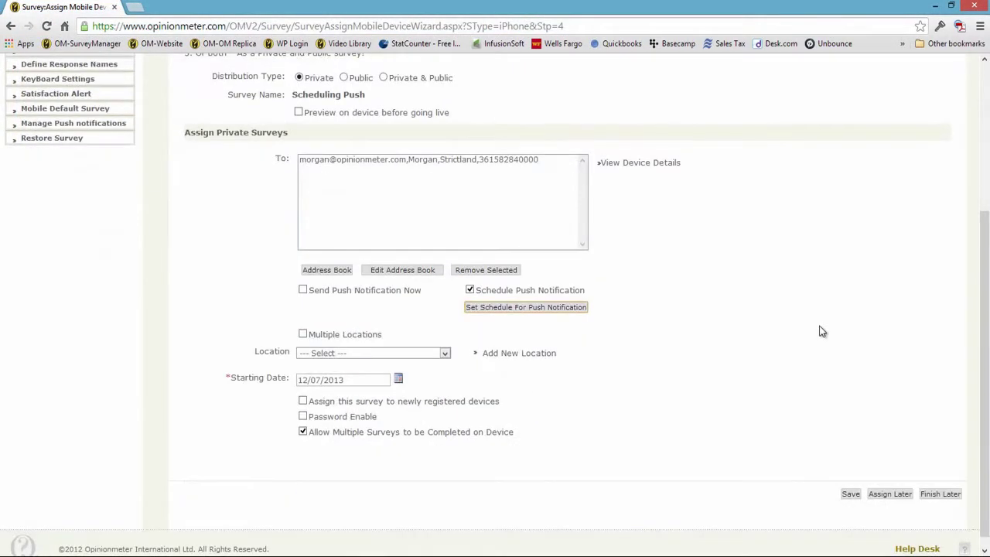
{"action": "left_click", "coordinate": [444, 353]}
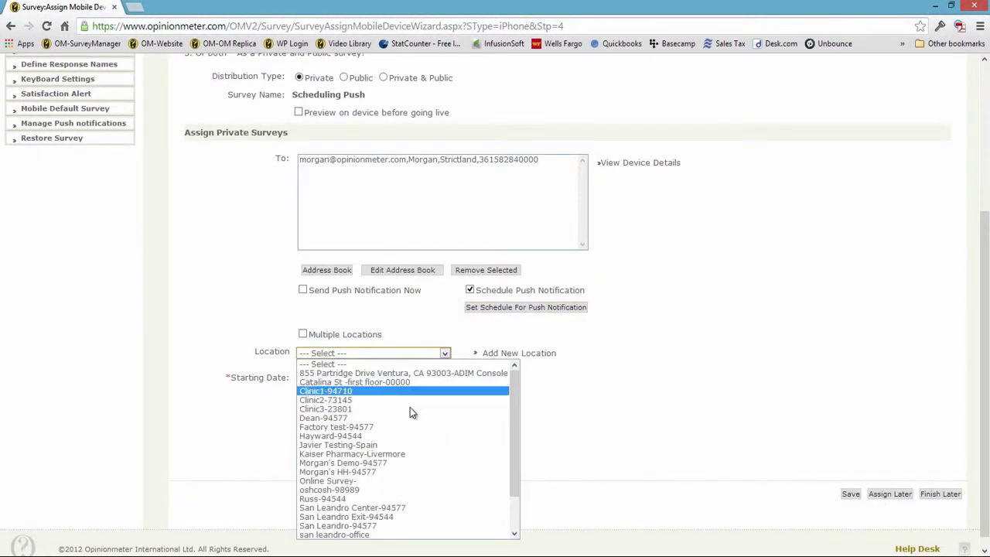
{"action": "left_click", "coordinate": [400, 428]}
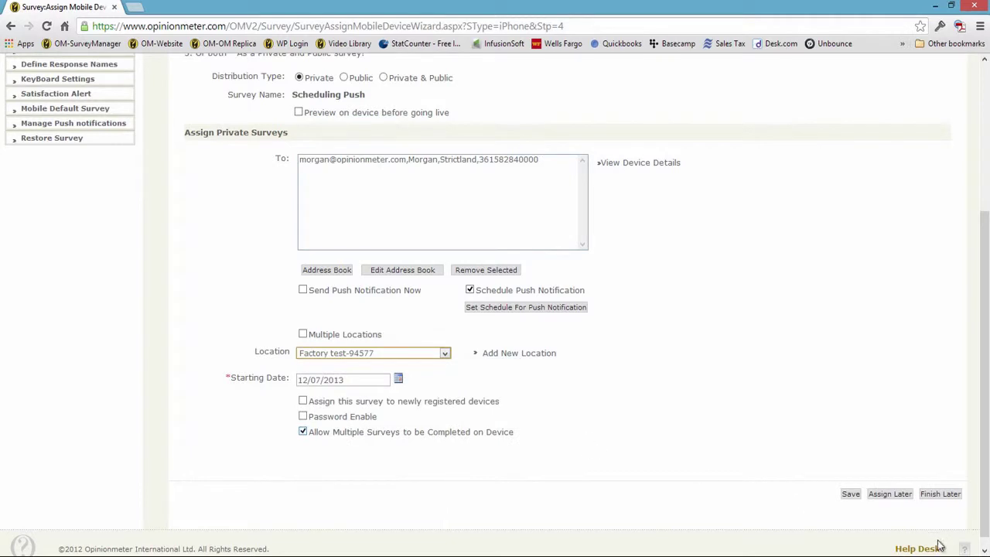
{"action": "left_click", "coordinate": [876, 496]}
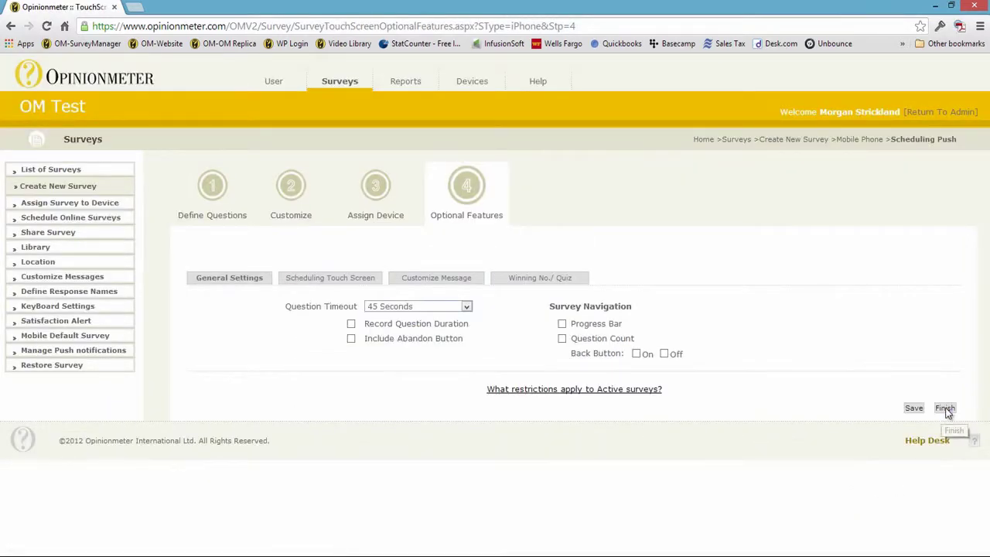
{"action": "left_click", "coordinate": [945, 408]}
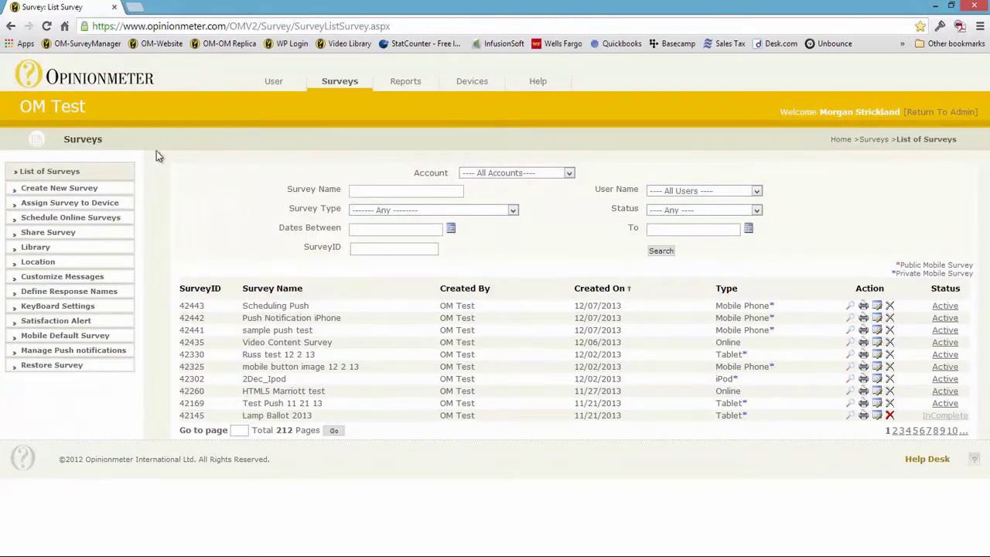
Step: Filter the sent push notifications of the "mobile button image 12 2 13" survey to Not Responded Only and select all recipients
{"action": "left_click", "coordinate": [59, 352]}
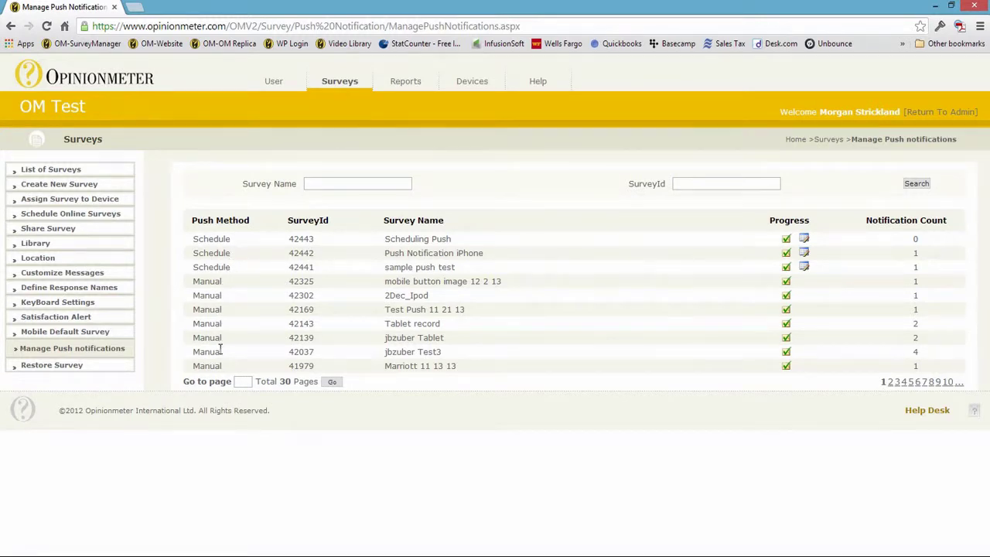
{"action": "left_click", "coordinate": [786, 283]}
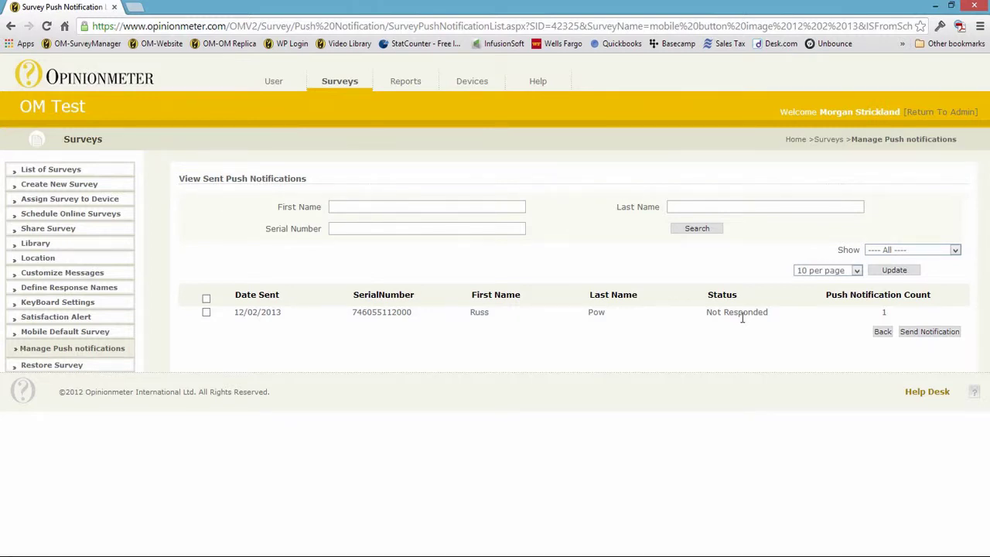
{"action": "left_click", "coordinate": [899, 254]}
{"action": "left_click", "coordinate": [896, 268]}
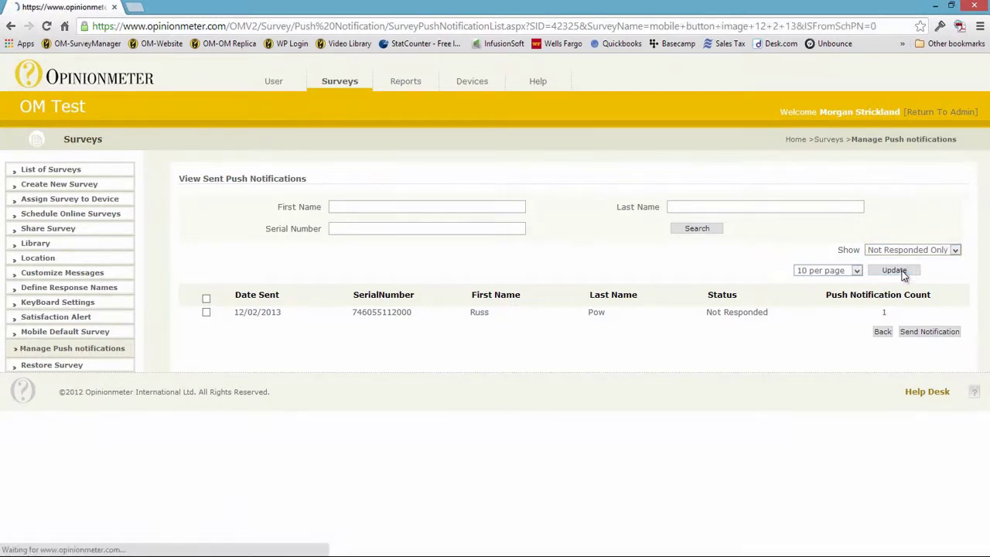
{"action": "left_click", "coordinate": [205, 300]}
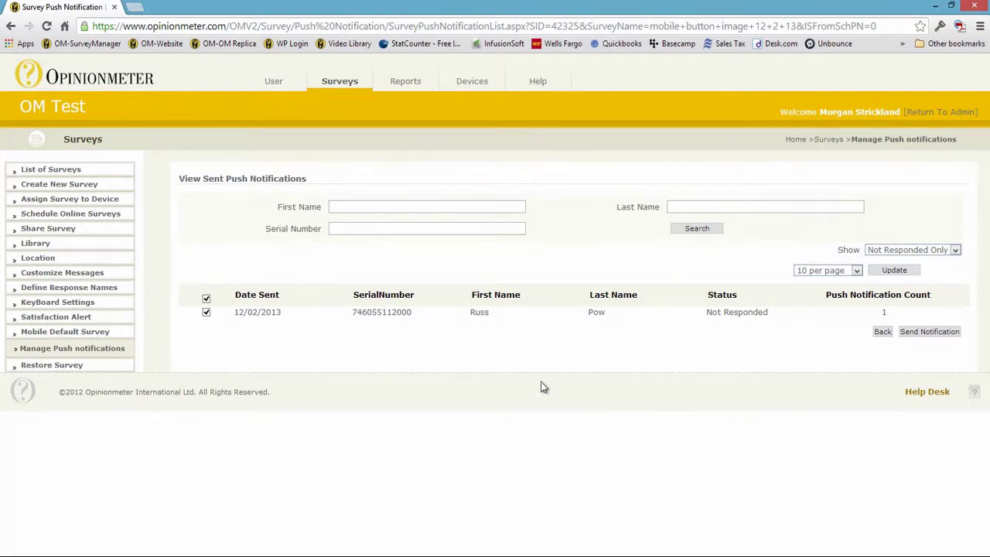
Step: Review the push notification and location options for assigning an existing survey to a device
{"action": "left_click", "coordinate": [97, 203]}
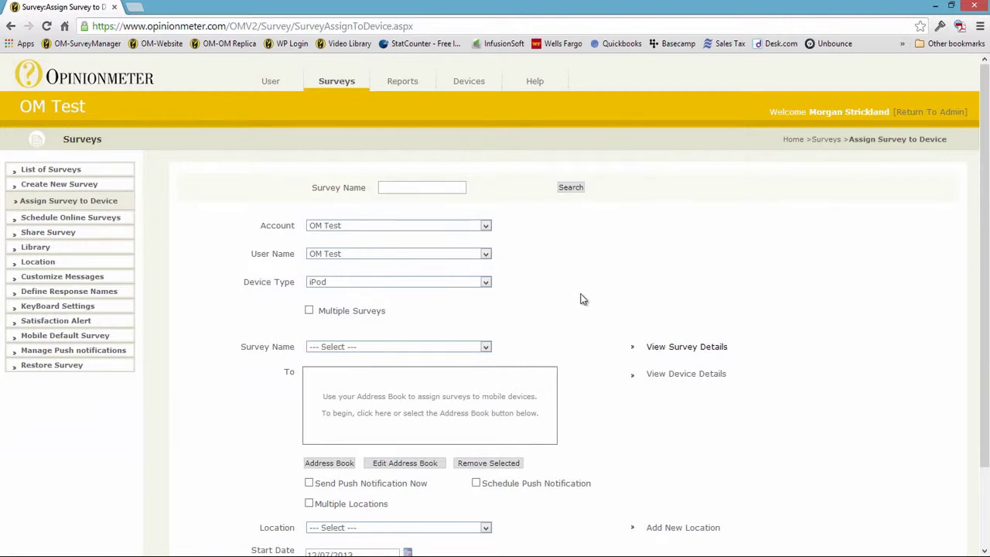
{"action": "scroll", "coordinate": [581, 298], "scroll_direction": "down", "scroll_amount": 1}
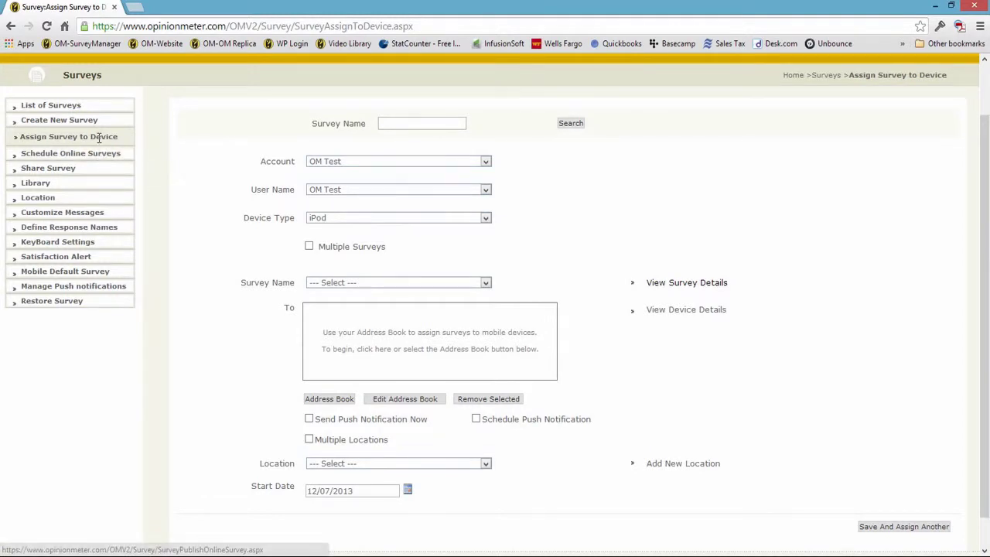
Step: Open the Scheduling Push survey for editing and examine the assigned device in its device assignment stage
{"action": "left_click", "coordinate": [90, 106]}
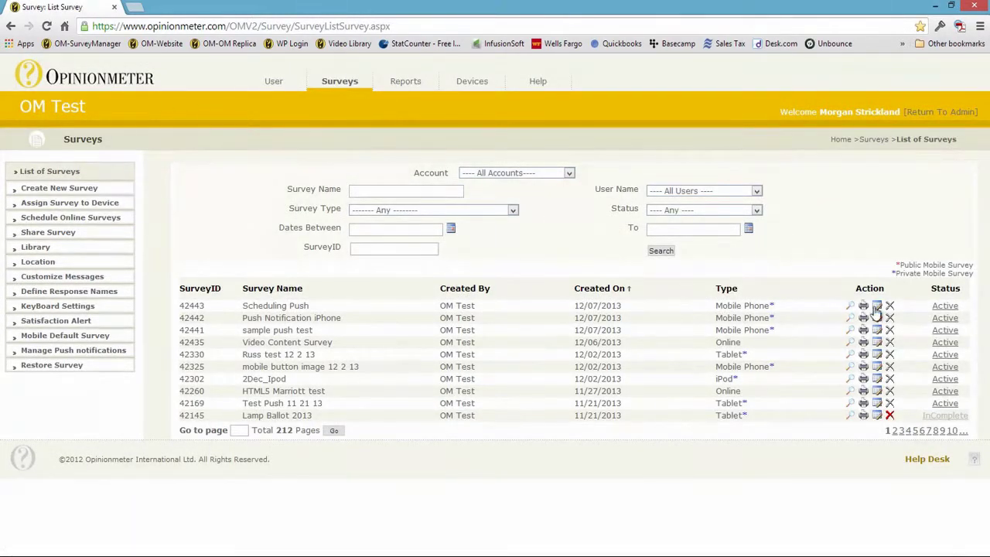
{"action": "left_click", "coordinate": [878, 307]}
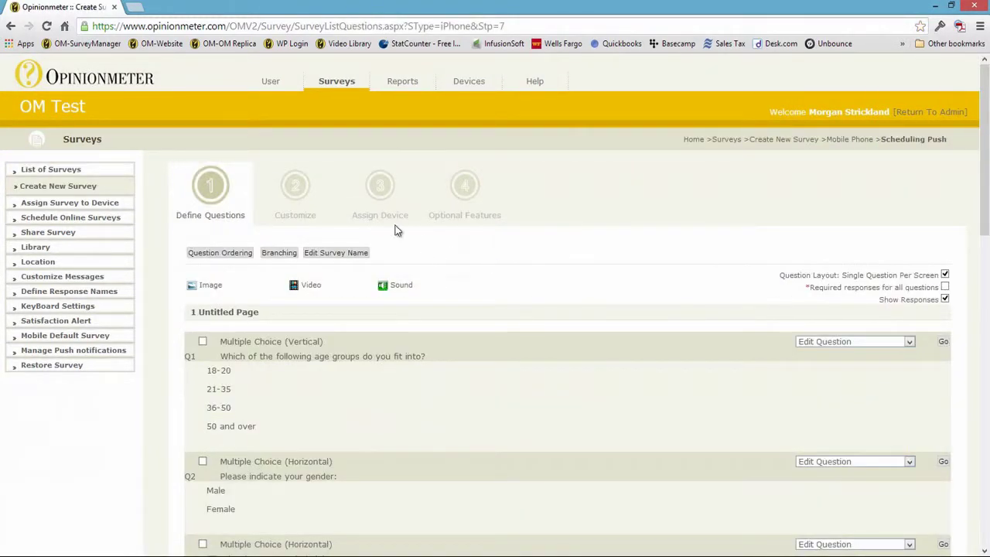
{"action": "left_click", "coordinate": [361, 214]}
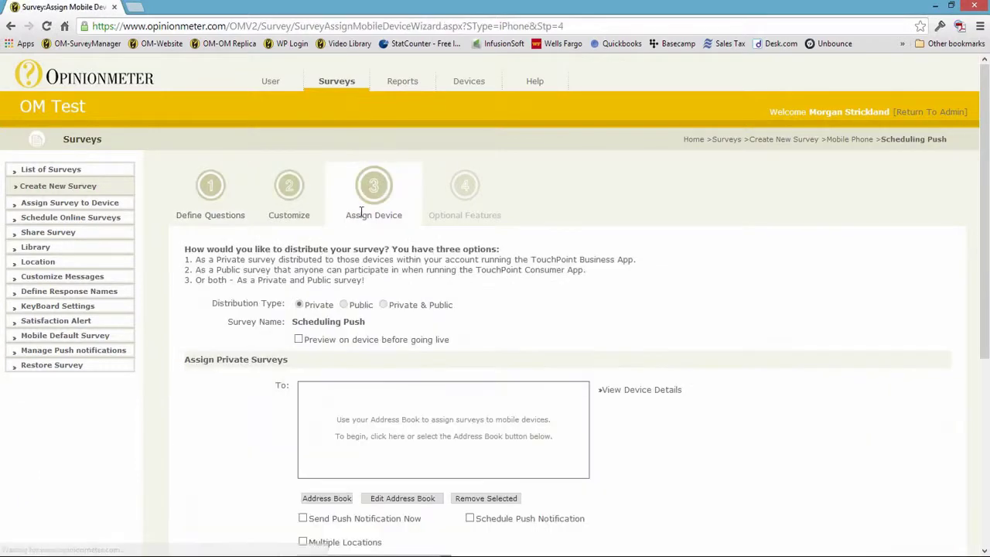
{"action": "scroll", "coordinate": [895, 373], "scroll_direction": "down", "scroll_amount": 3}
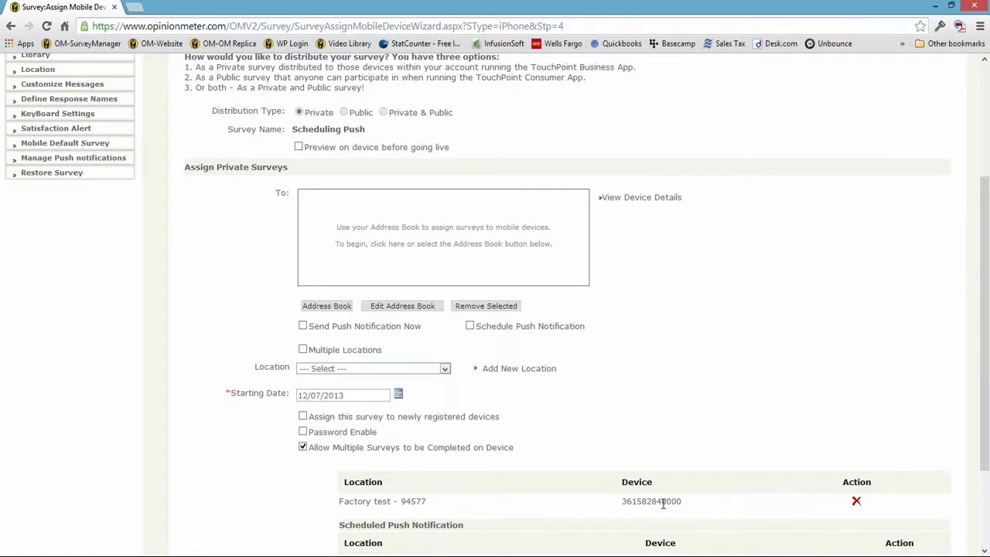
{"action": "left_click_drag", "start_coordinate": [662, 503], "coordinate": [619, 502]}
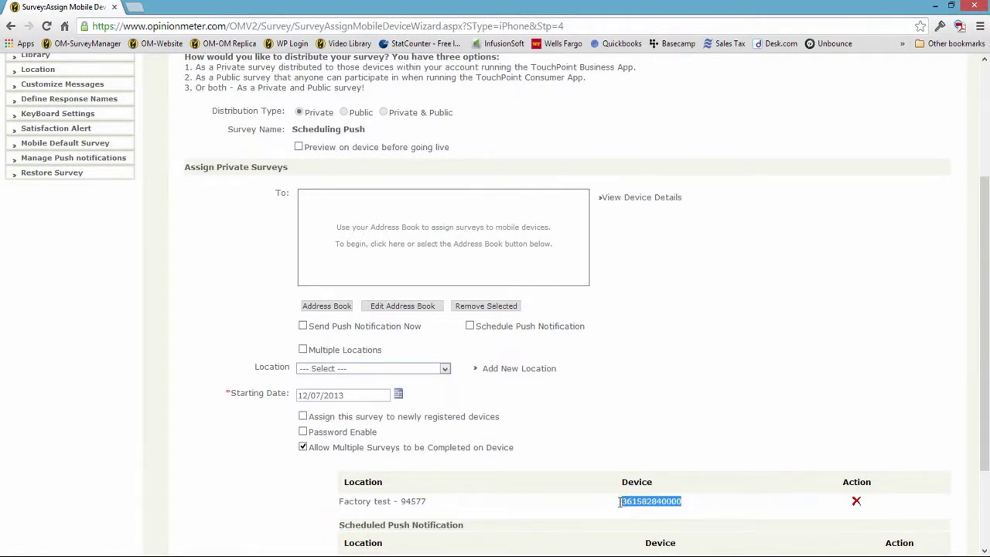